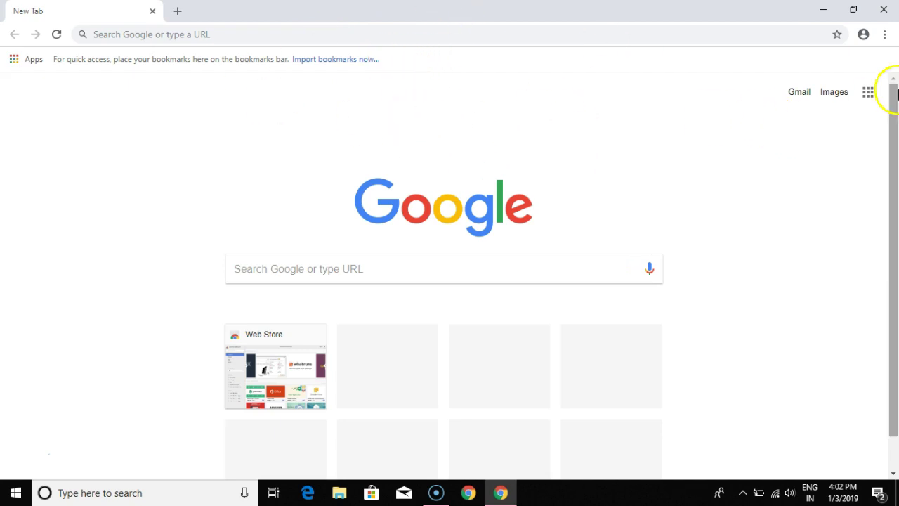
- Check the current profile's account options, then close them
click(864, 34)
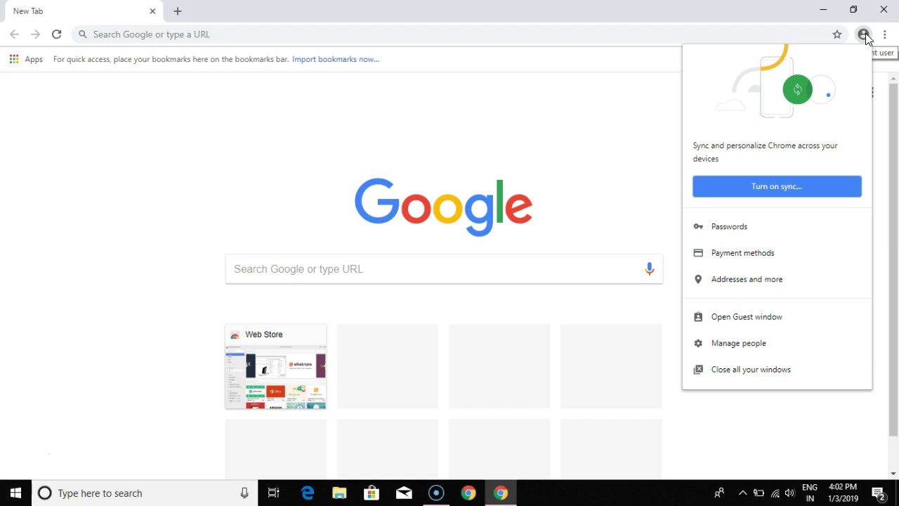
click(534, 172)
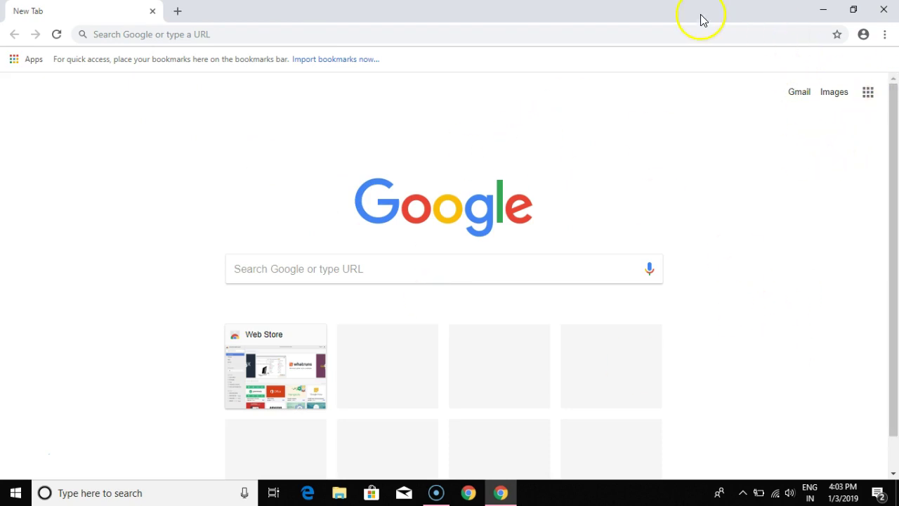
click(864, 35)
click(864, 35)
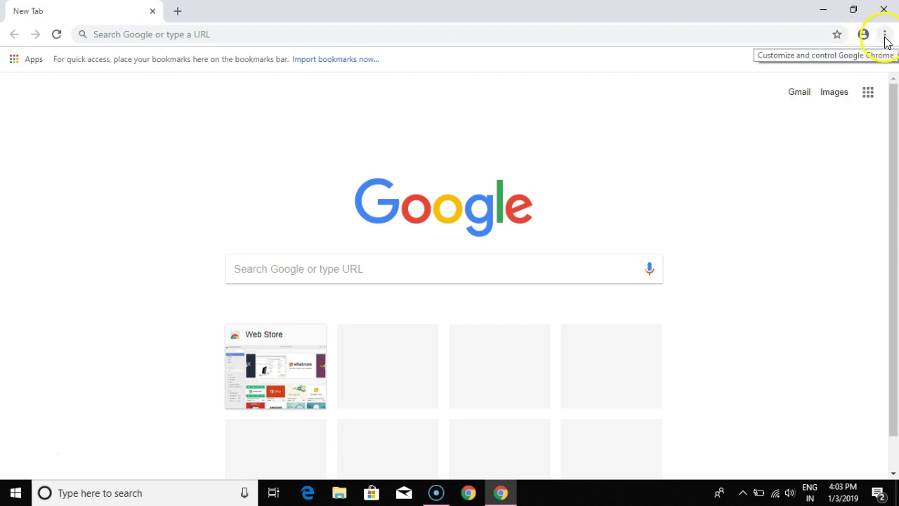
- Open Chrome's Settings page through More tools in the main menu
click(885, 36)
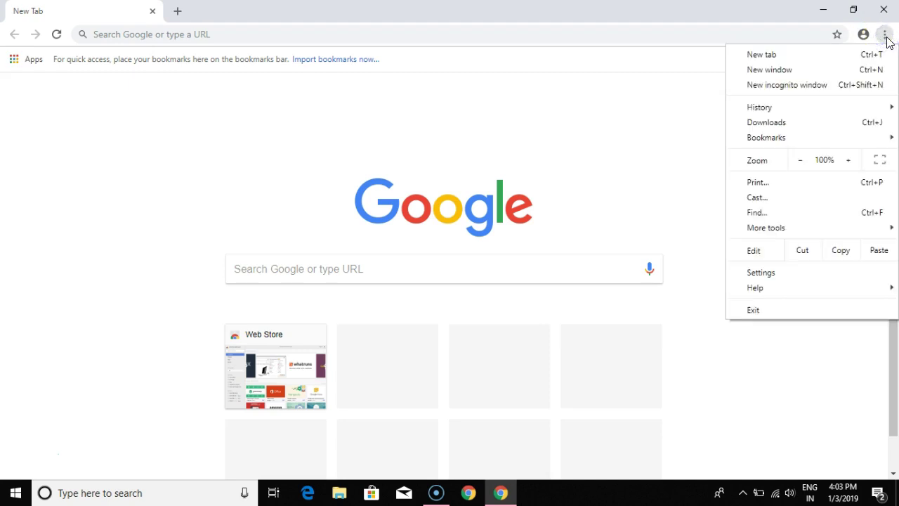
mouse_move(827, 231)
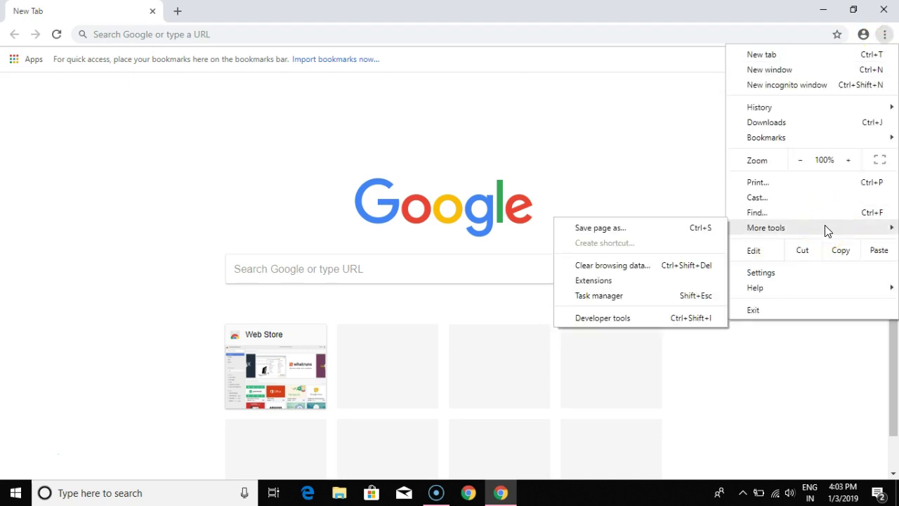
click(811, 273)
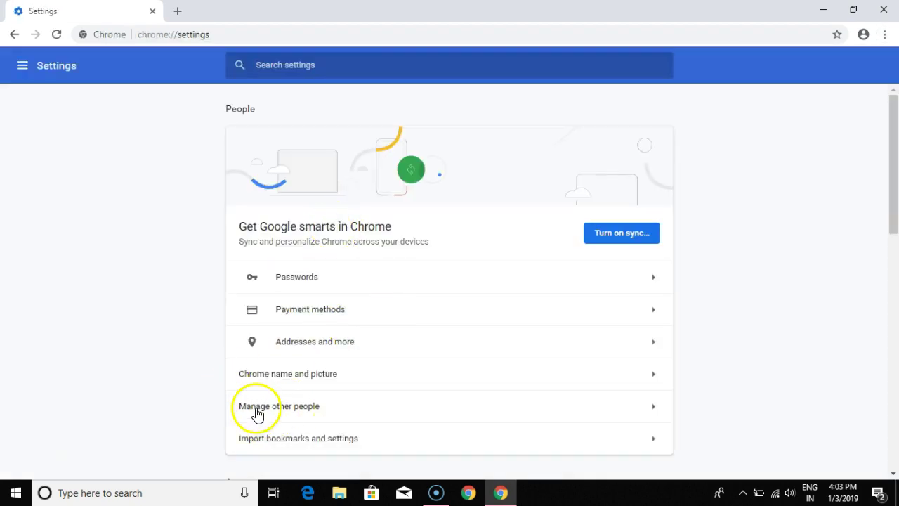
- Choose Manage other people in the People section of Settings
click(307, 407)
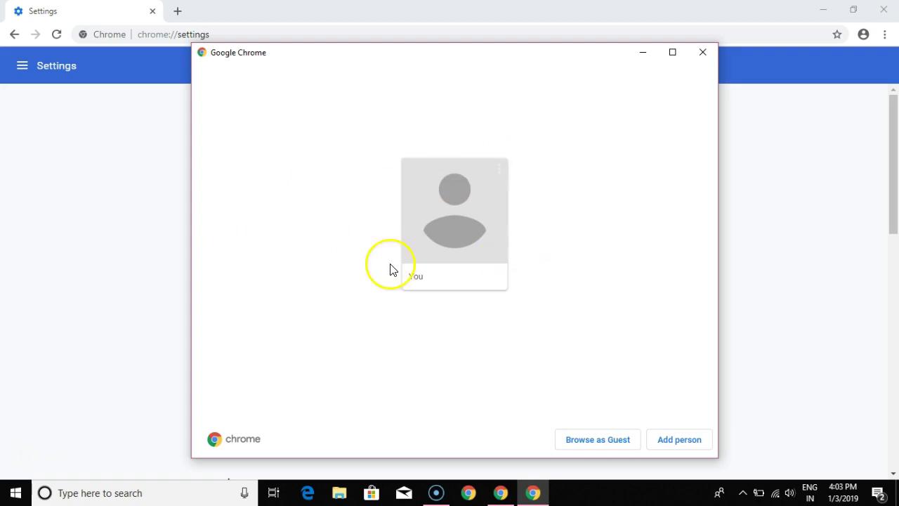
- Add a profile named 'Personal' with the alien avatar and a desktop shortcut
click(672, 442)
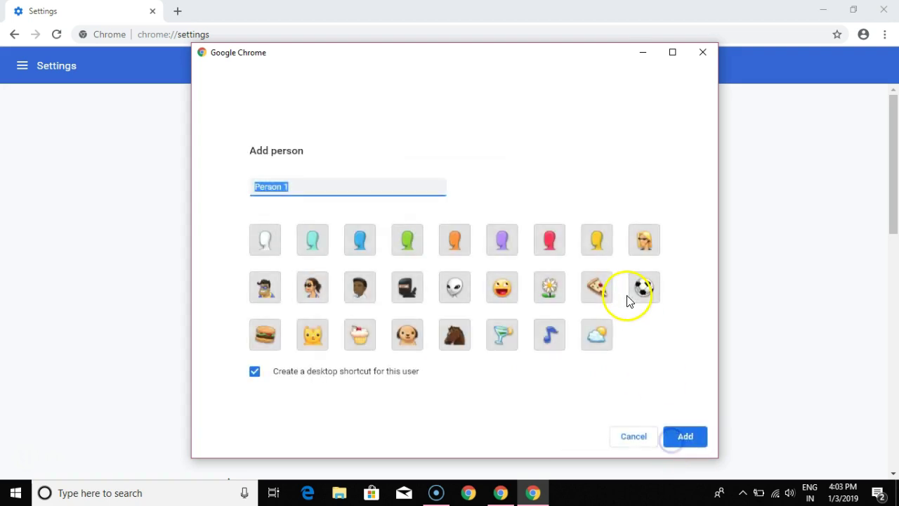
text(Perso)
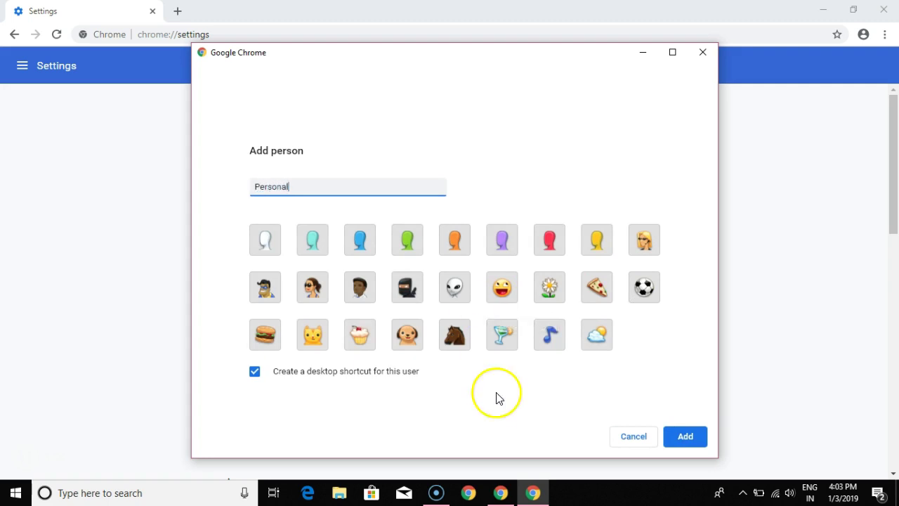
click(458, 291)
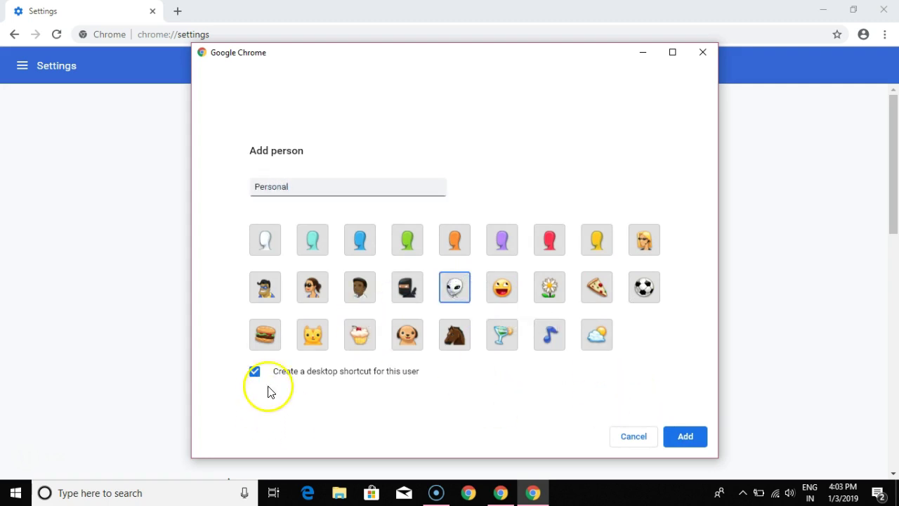
click(255, 372)
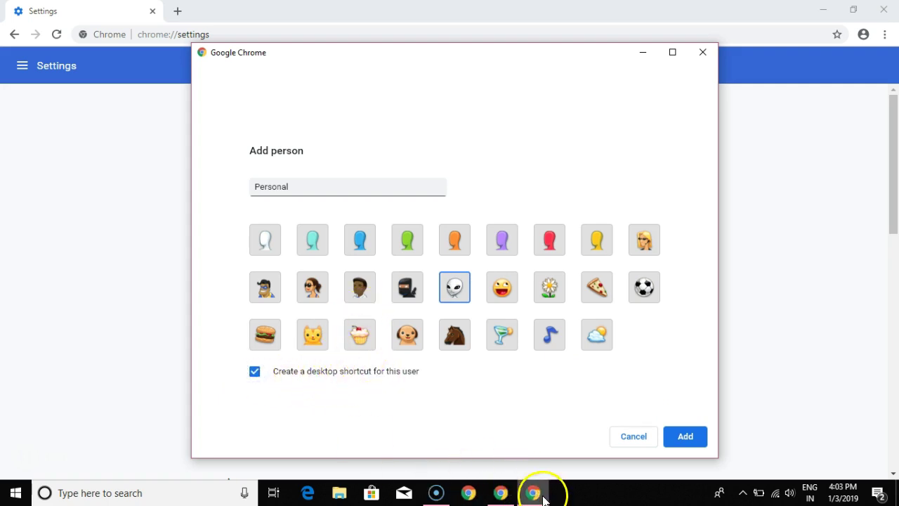
mouse_move(537, 496)
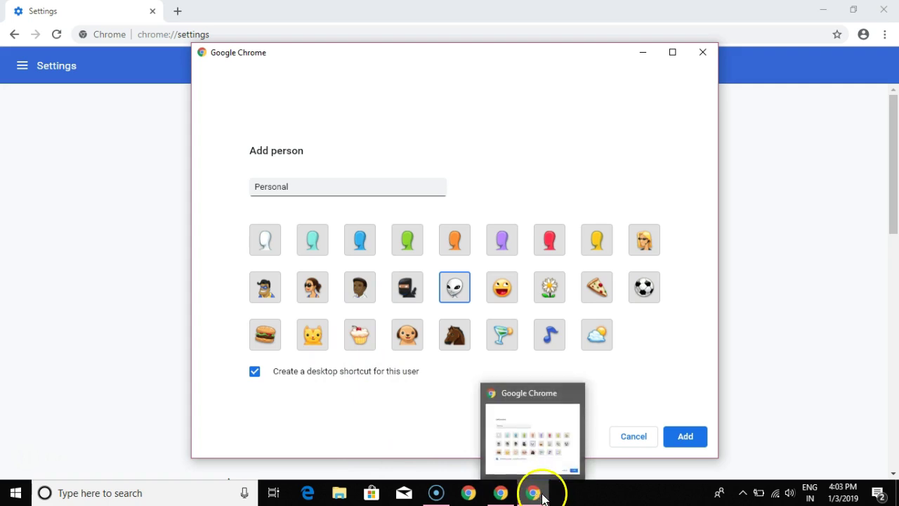
click(692, 438)
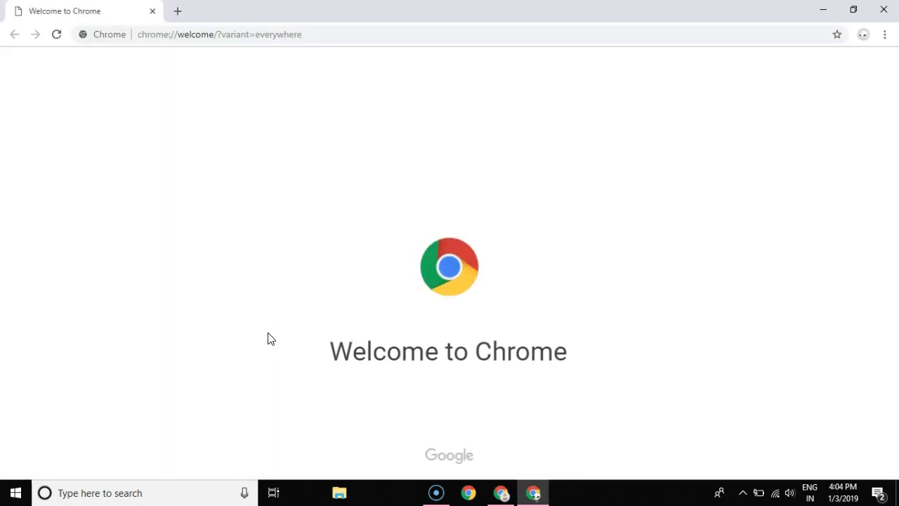
- Start Turn on sync from the Personal profile's Welcome to Chrome page
click(275, 335)
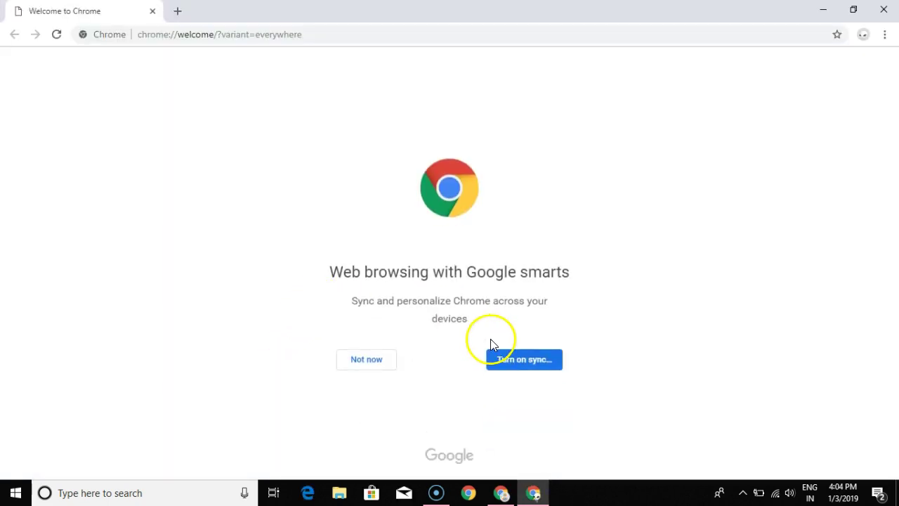
click(525, 362)
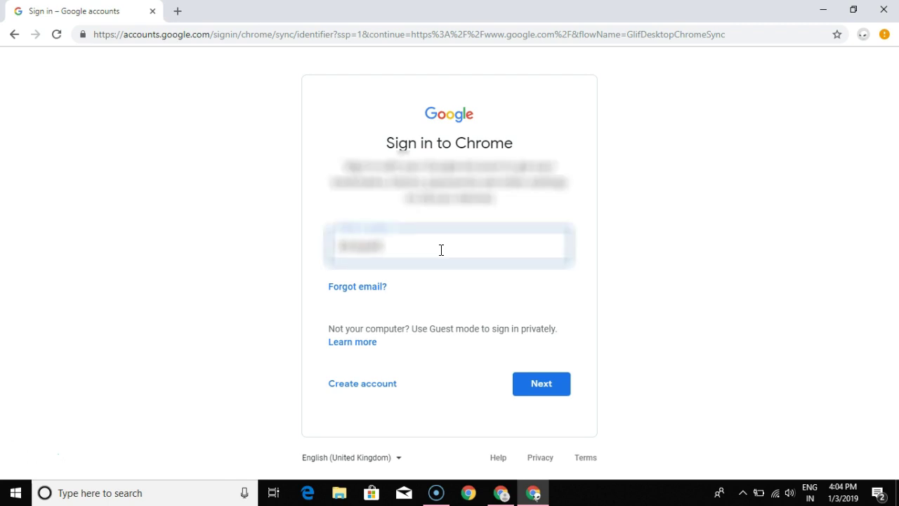
- Submit the account e-mail and password, then confirm turning on sync
key(Return)
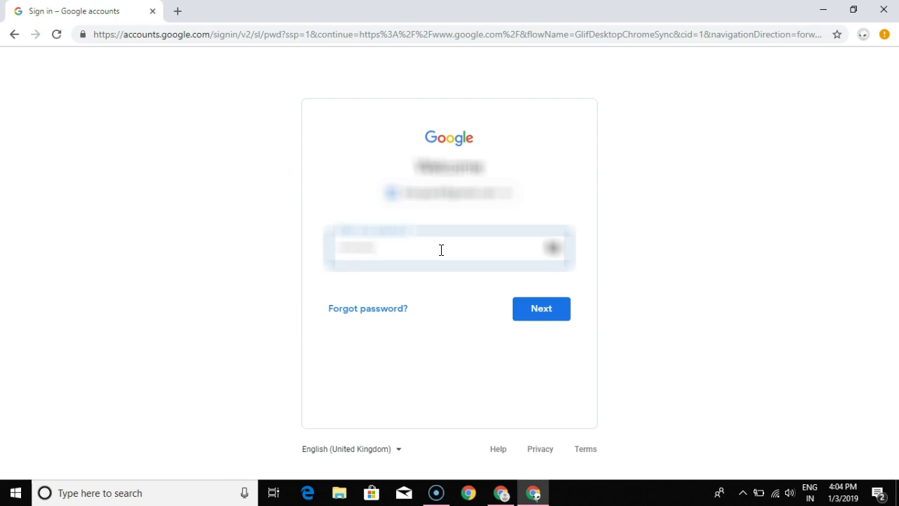
key(Return)
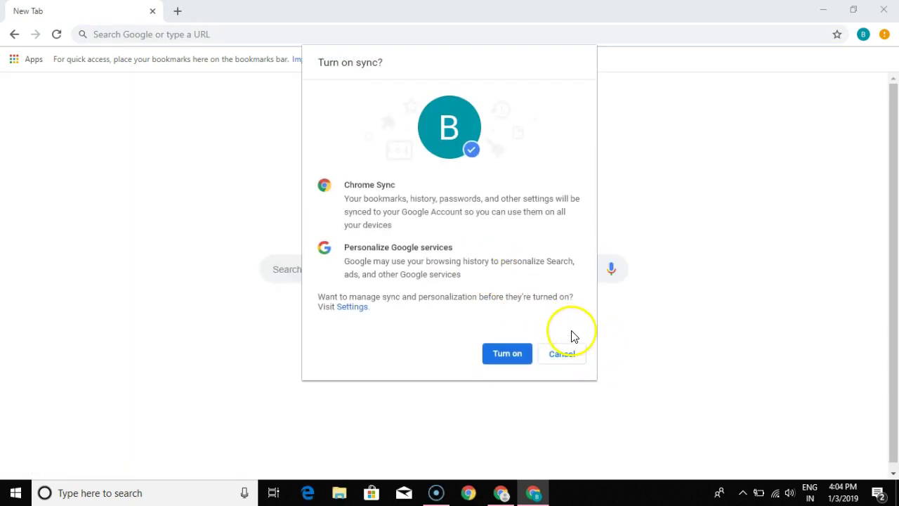
click(510, 349)
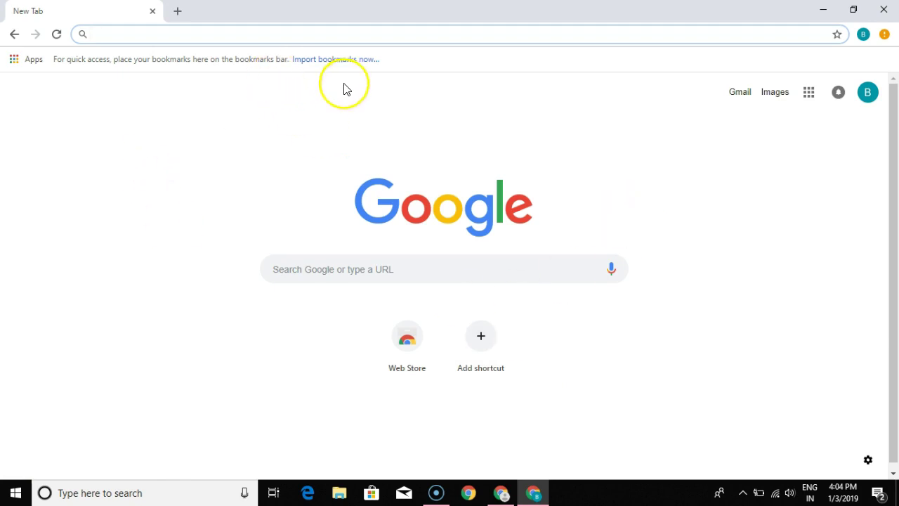
- Open Manage people from the Personal profile's avatar menu
click(862, 35)
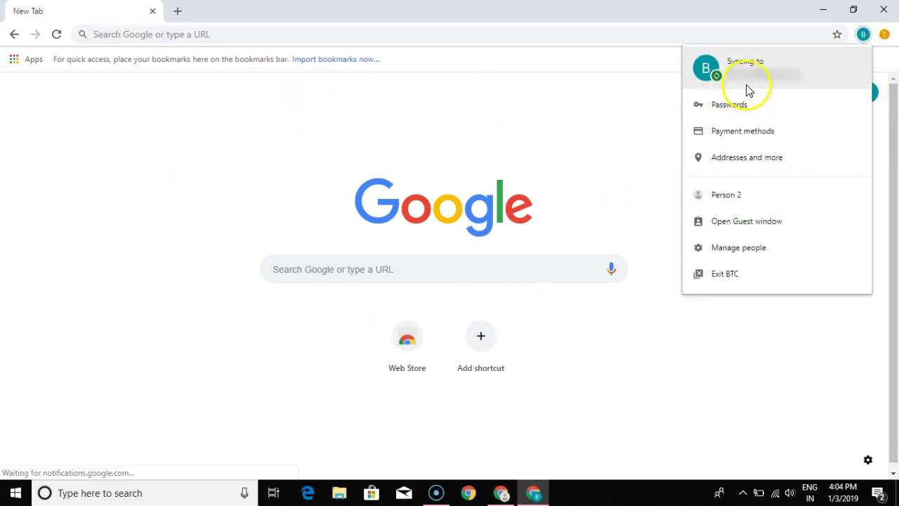
click(864, 35)
click(863, 34)
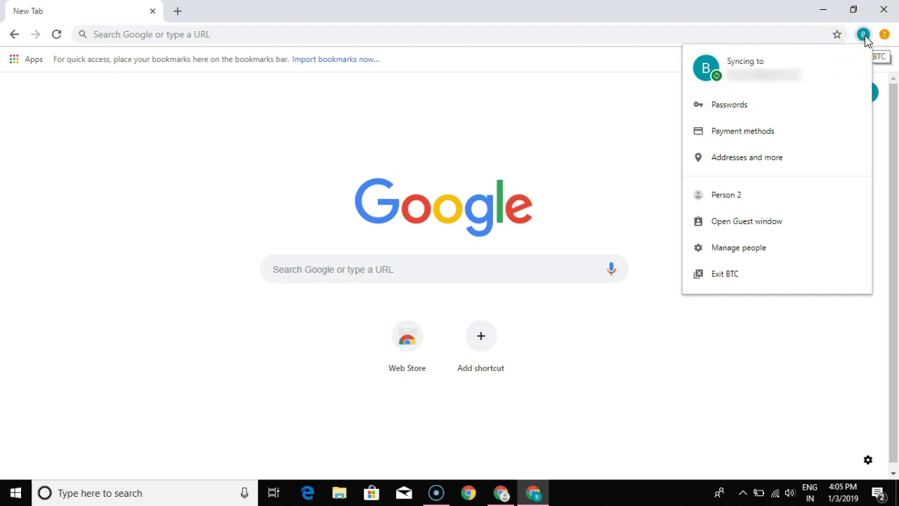
click(739, 249)
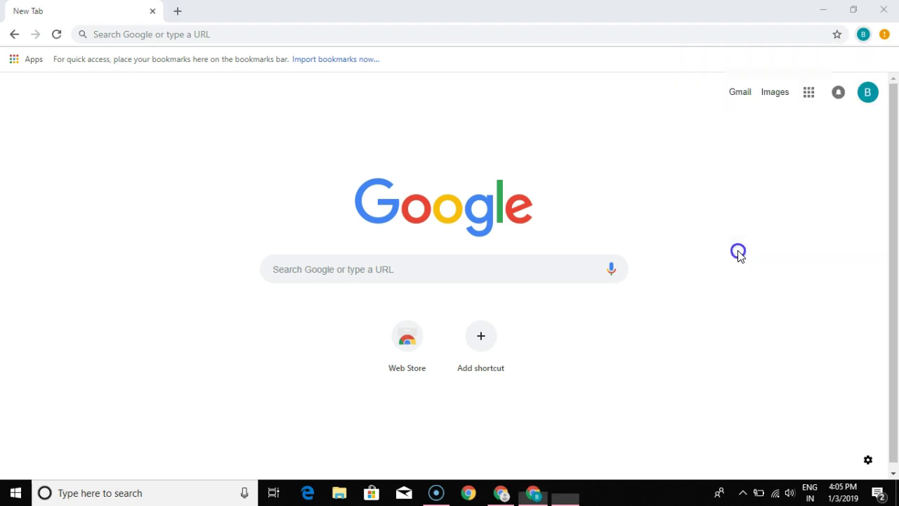
- Create a 'Work' profile with the ninja avatar and a desktop shortcut, then start its sync
click(678, 439)
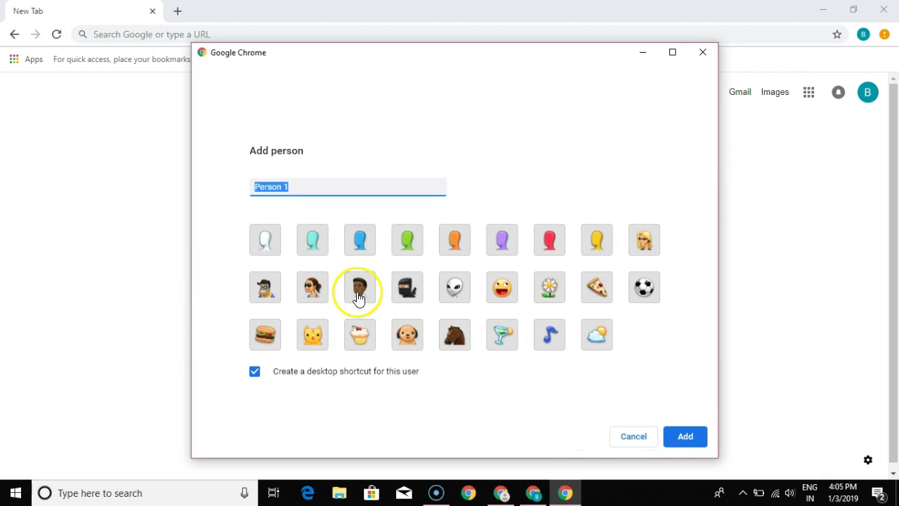
click(406, 288)
click(285, 182)
triple_click(287, 184)
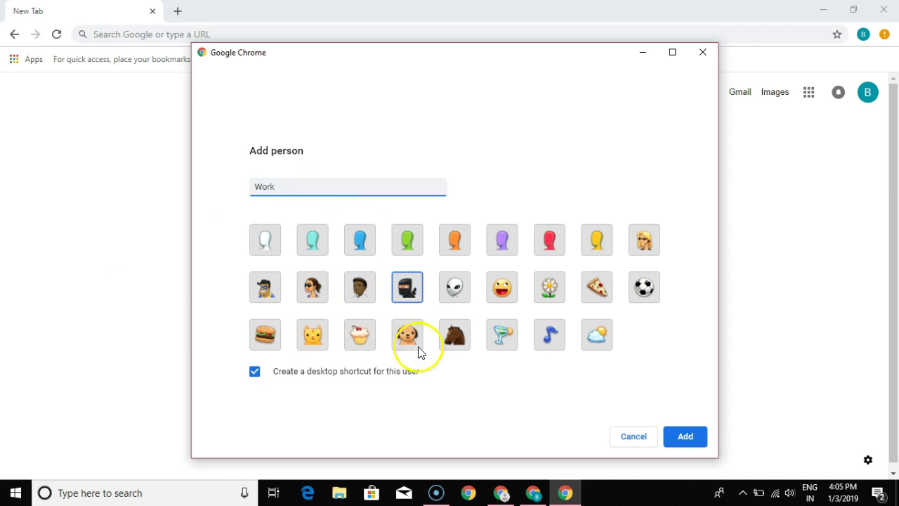
click(254, 372)
click(255, 372)
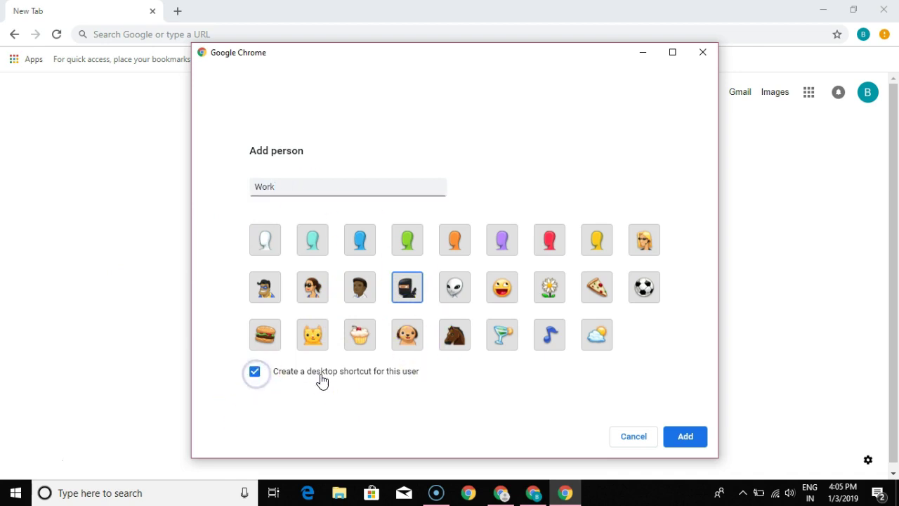
click(698, 444)
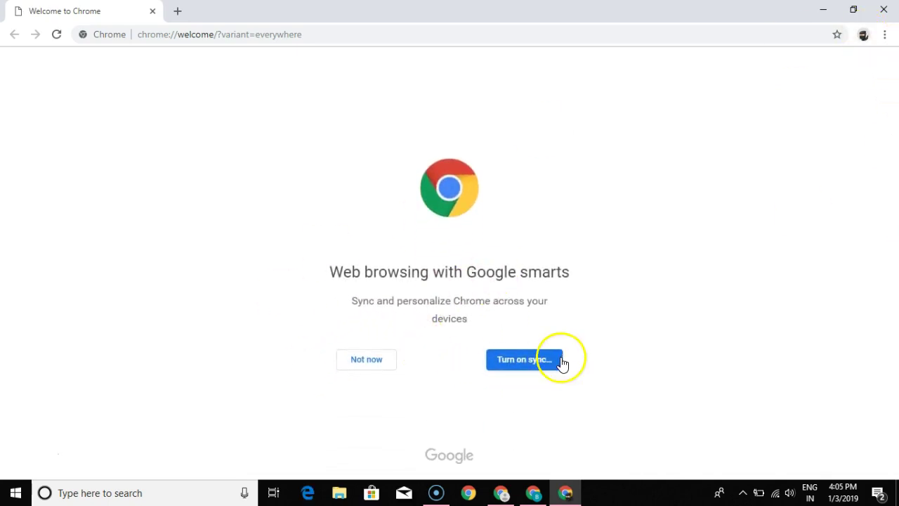
click(534, 359)
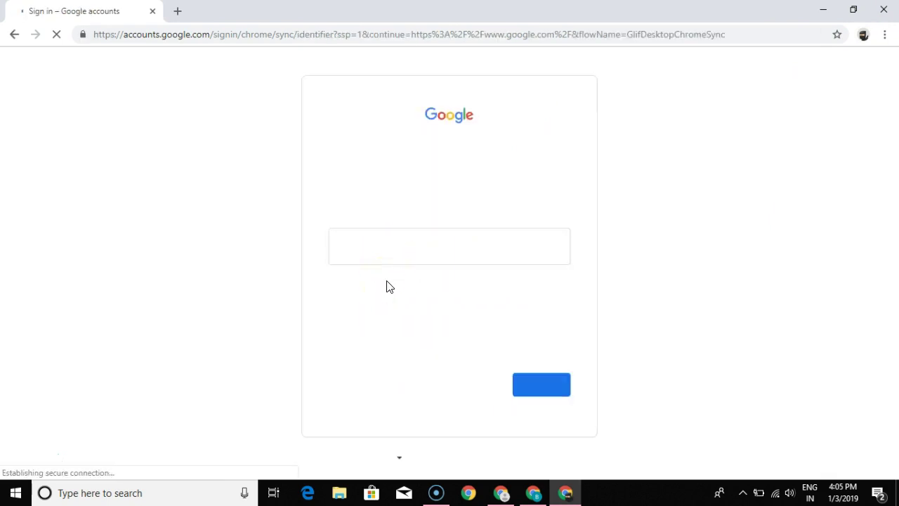
- Sign the new profile into a Google account, correcting the e-mail before entering the password
click(405, 248)
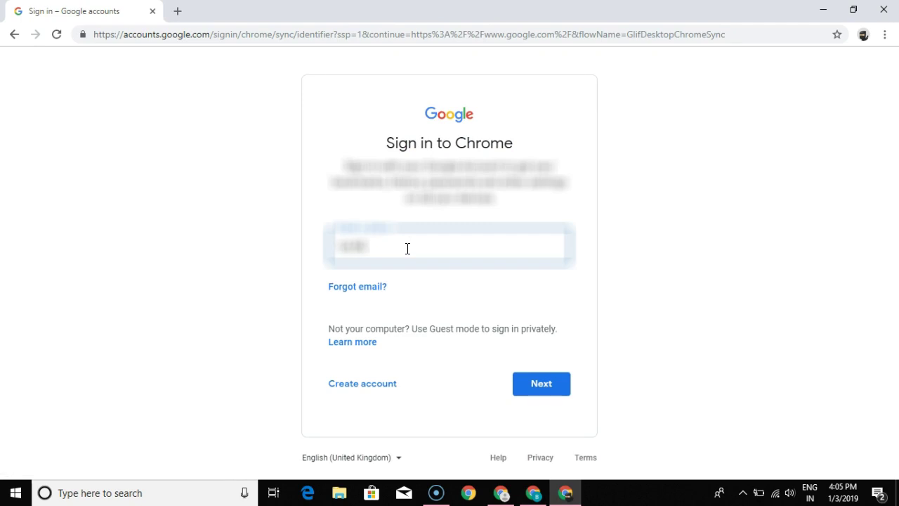
key(Return)
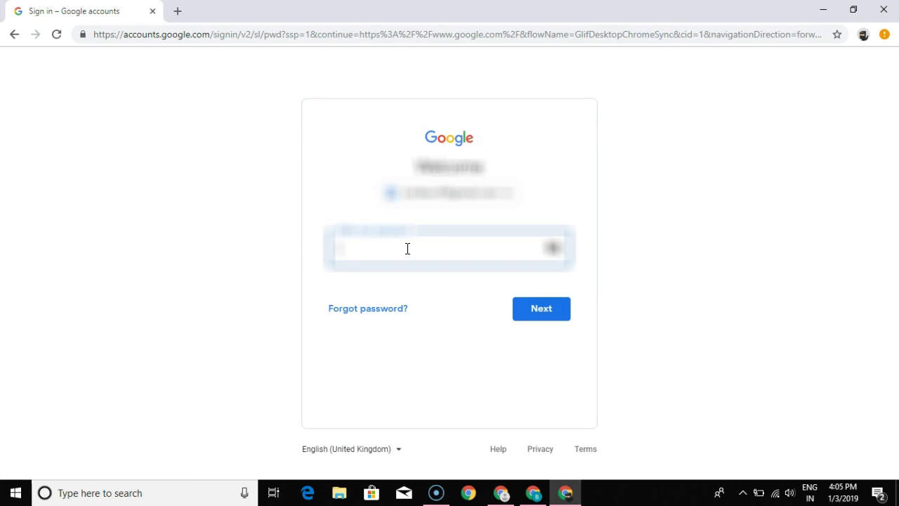
click(431, 197)
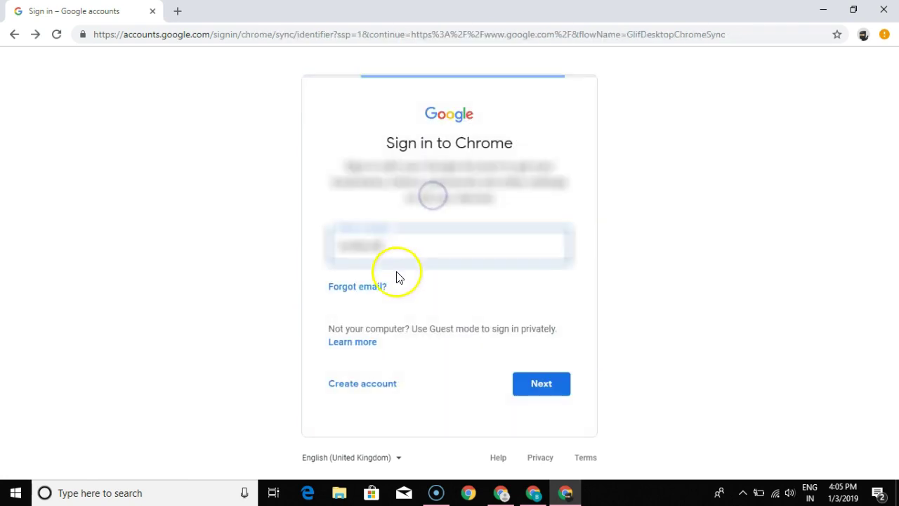
click(371, 251)
key(ctrl+a)
text(ab)
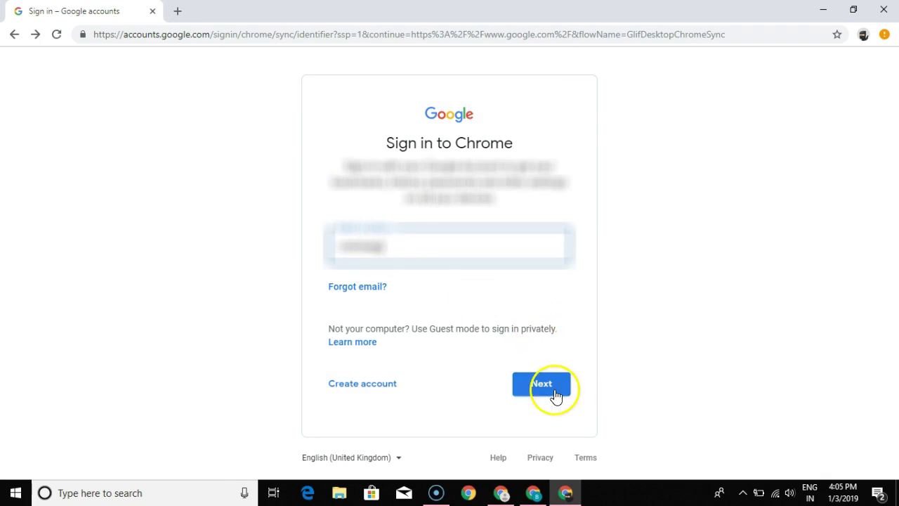
click(534, 381)
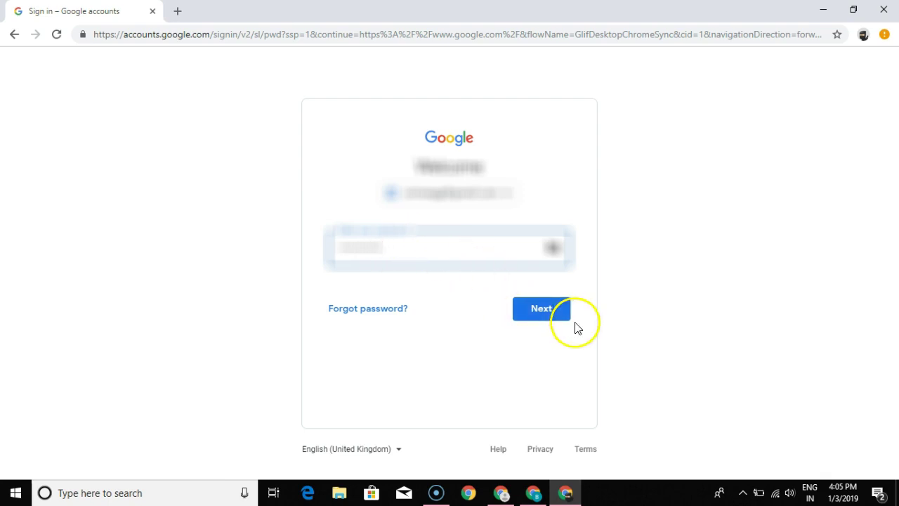
click(553, 309)
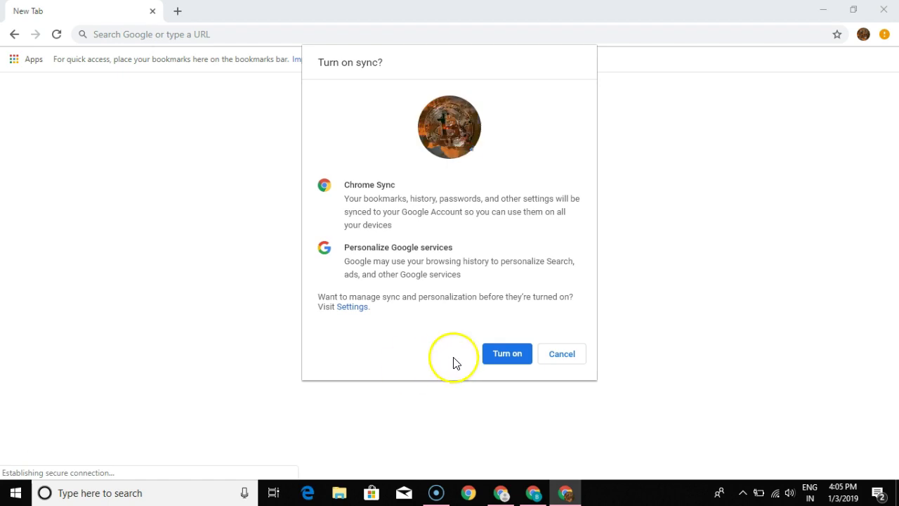
- Accept turning on sync, then bring up the profile list
click(507, 354)
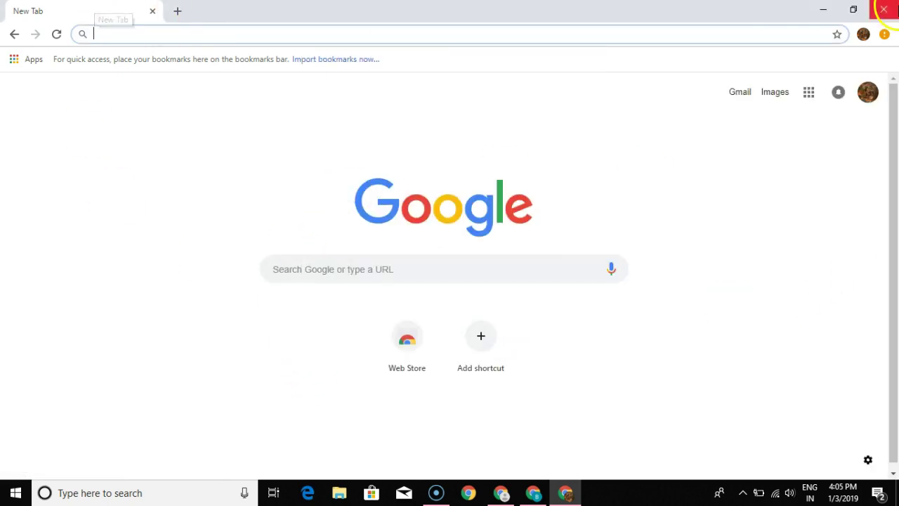
click(863, 34)
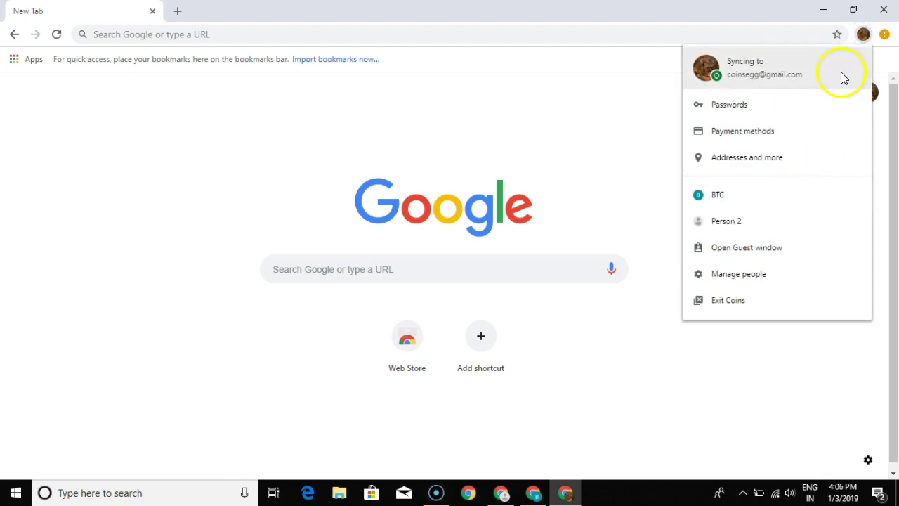
click(864, 35)
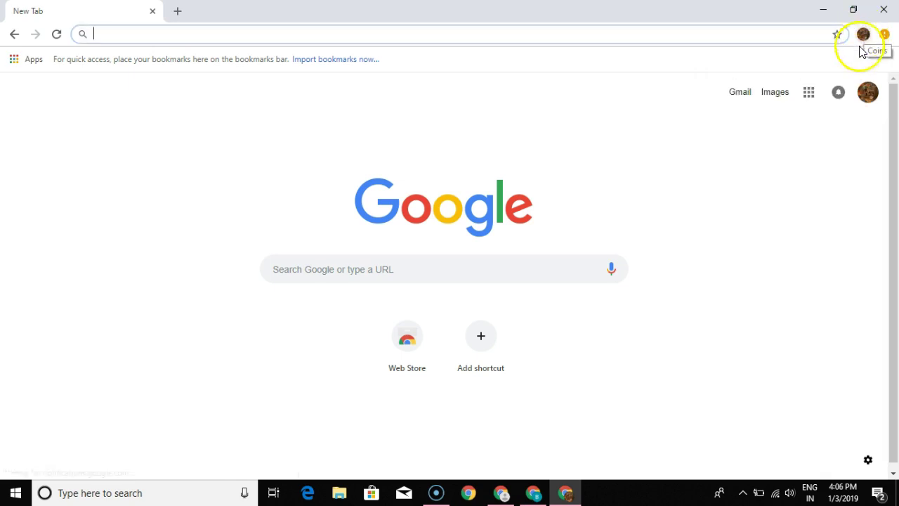
click(864, 35)
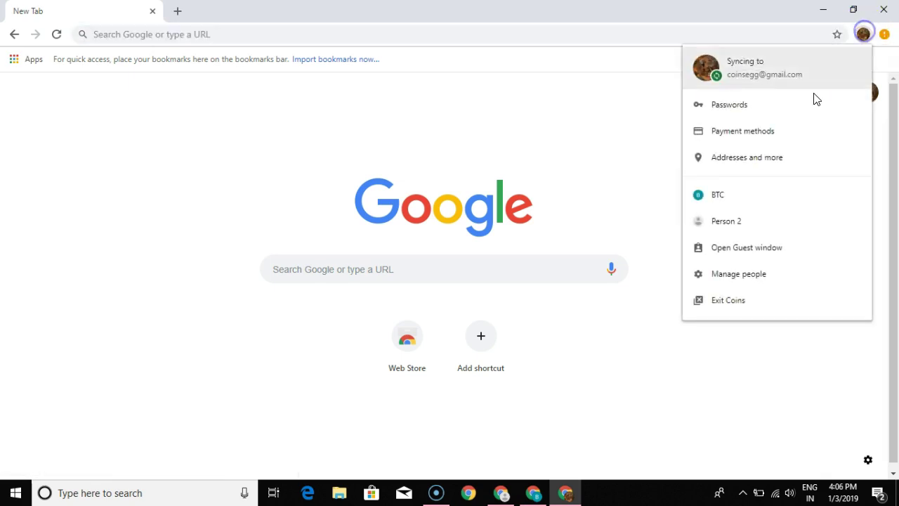
- Switch to the BTC profile window, then back to the Coins window
click(715, 199)
click(862, 35)
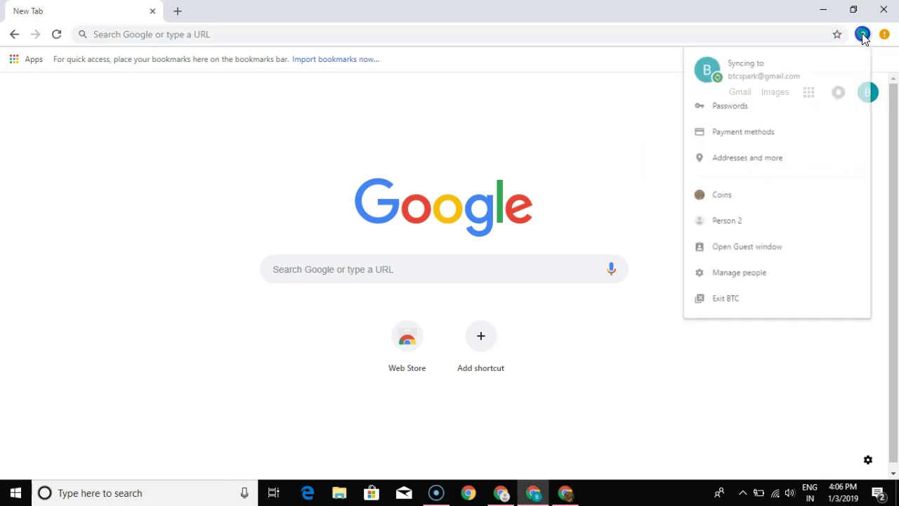
click(765, 191)
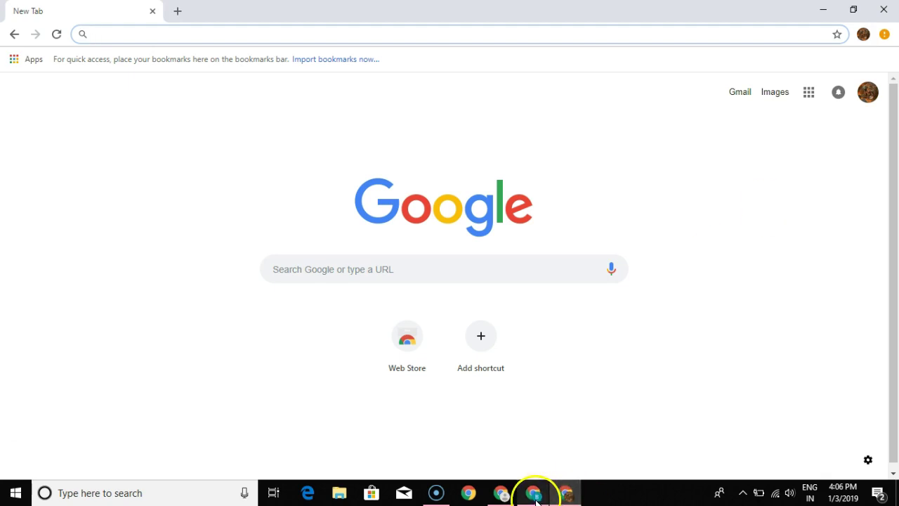
- Pin the BTC profile's Chrome window to the taskbar
mouse_move(527, 494)
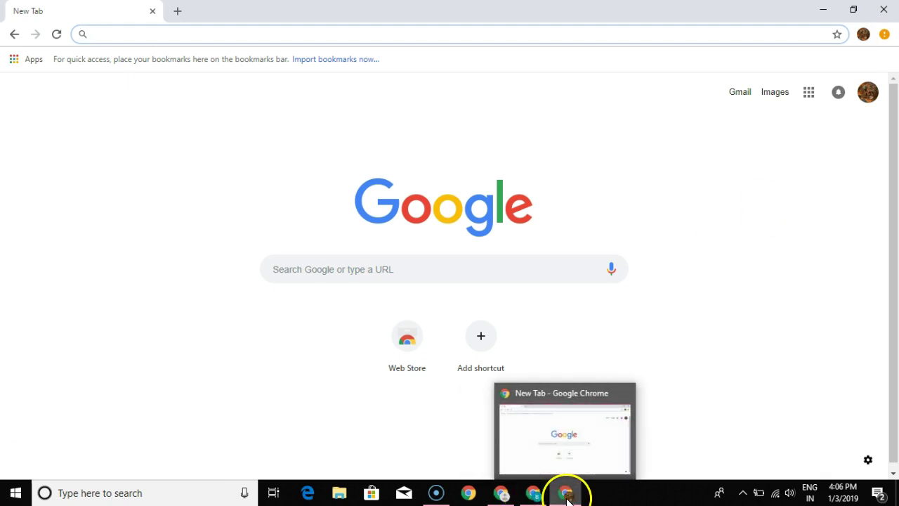
mouse_move(566, 496)
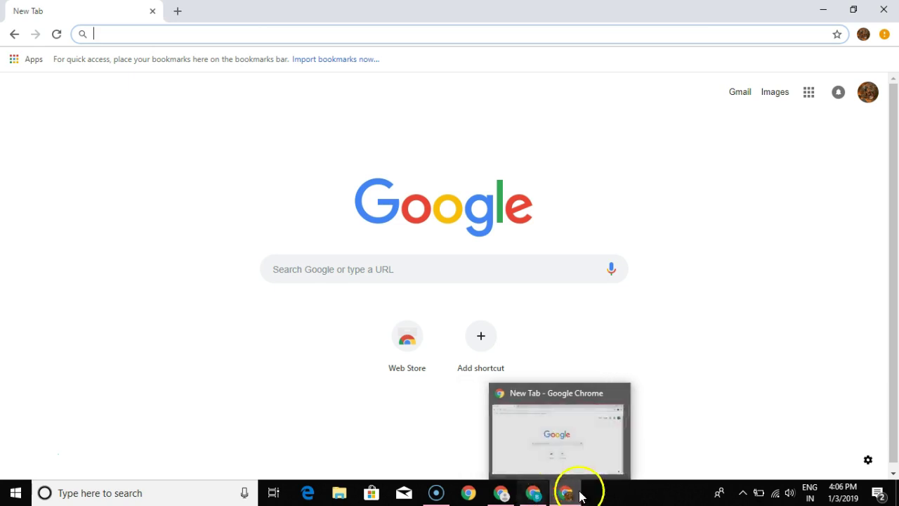
right_click(533, 497)
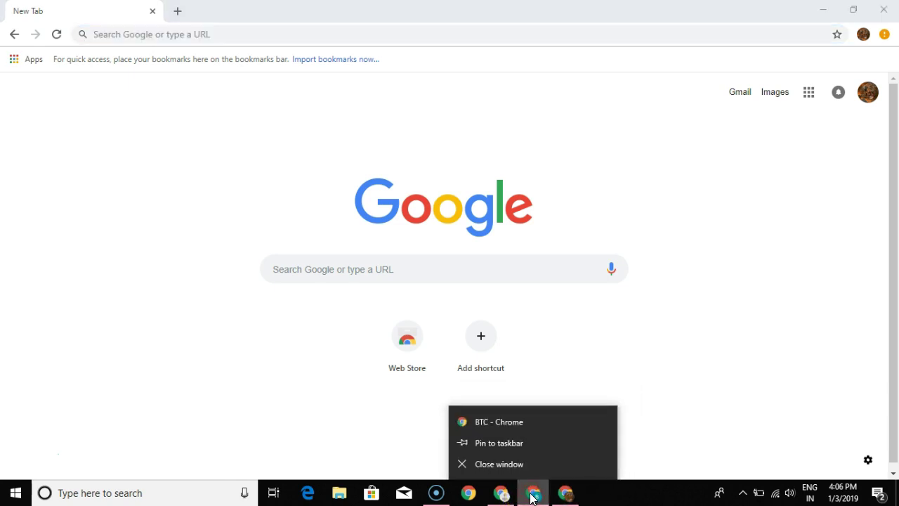
click(520, 437)
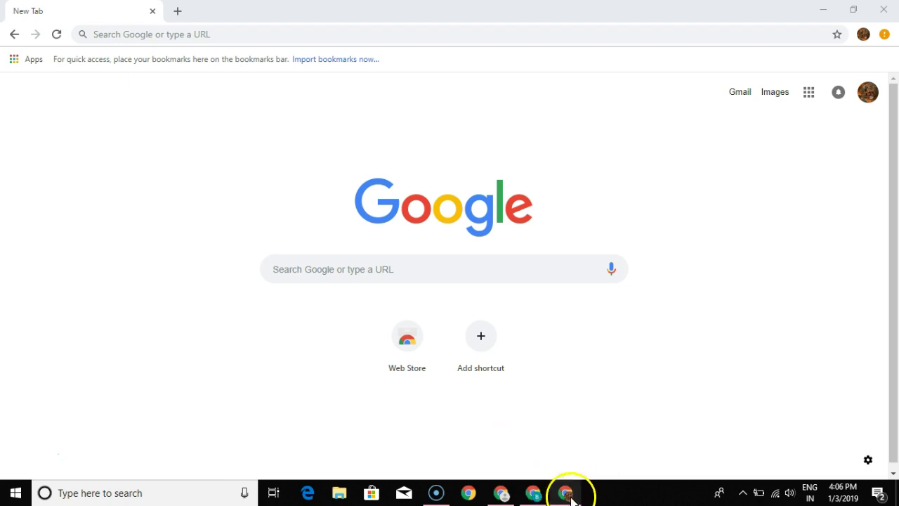
- Pin the Coins window to the taskbar and show its profile menu
right_click(570, 493)
click(565, 447)
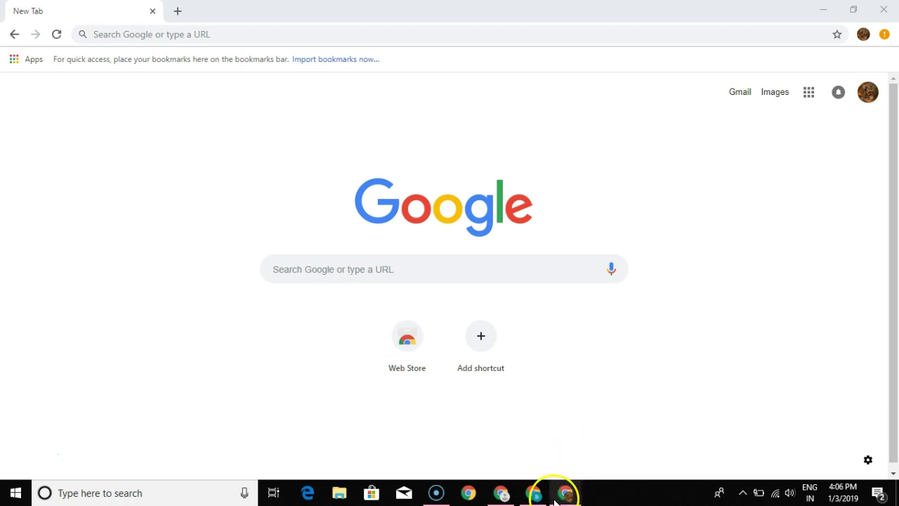
mouse_move(540, 499)
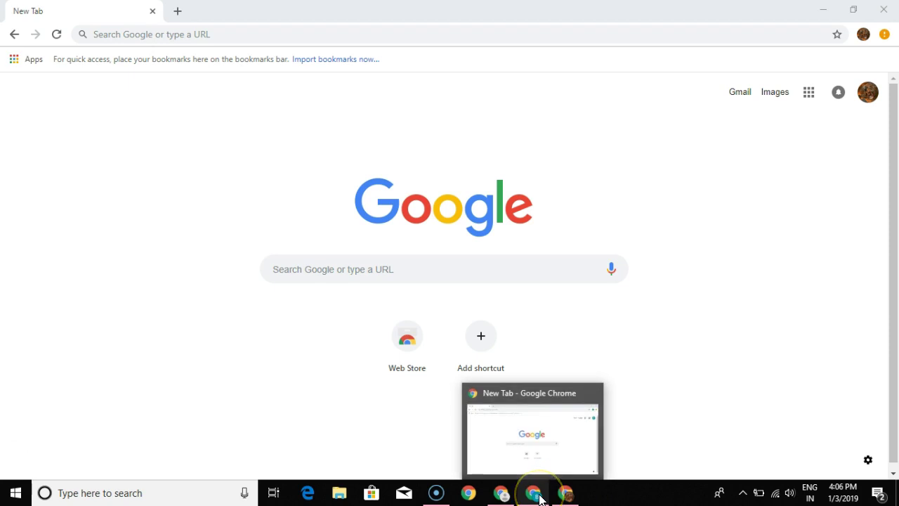
click(863, 34)
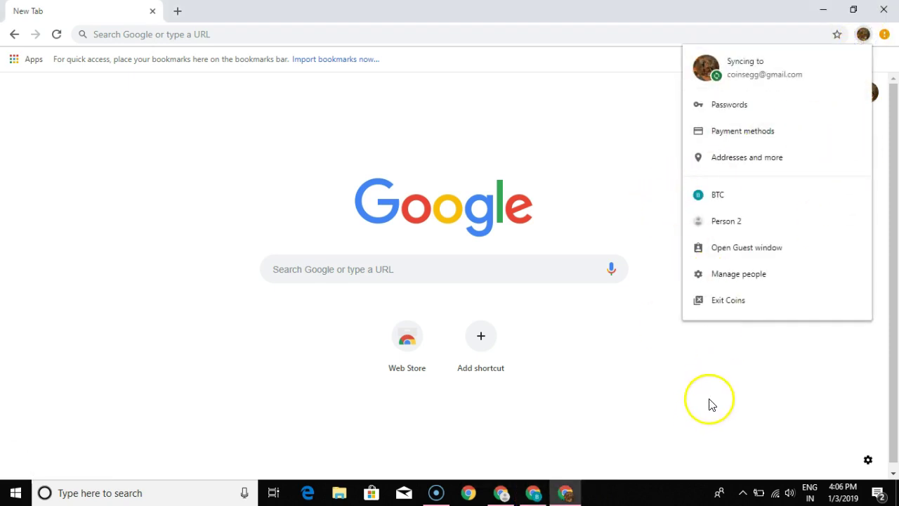
- Open the people manager listing BTC, Coins and Person 2, close it, then reopen it
click(738, 274)
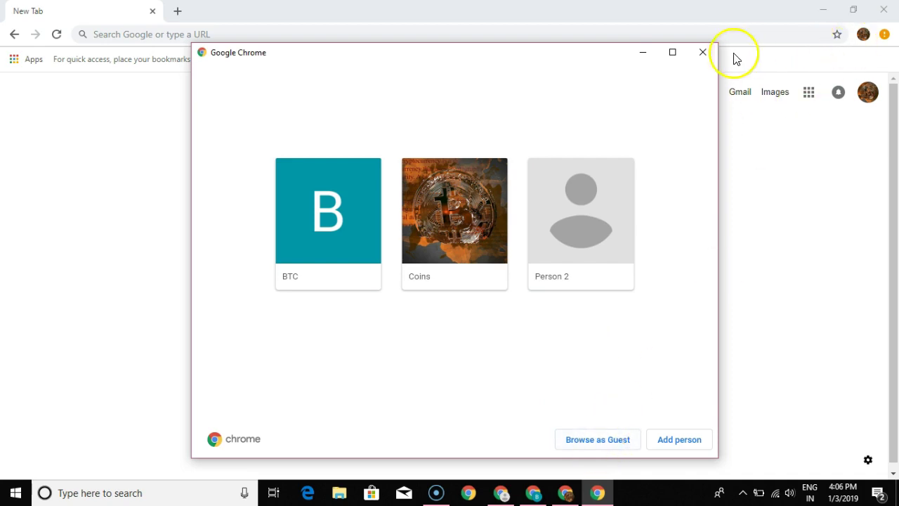
click(695, 54)
click(863, 38)
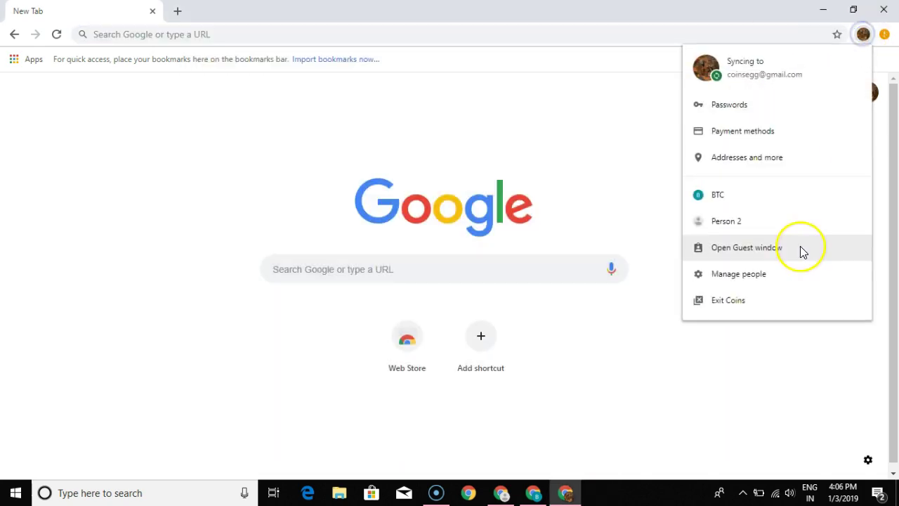
click(779, 276)
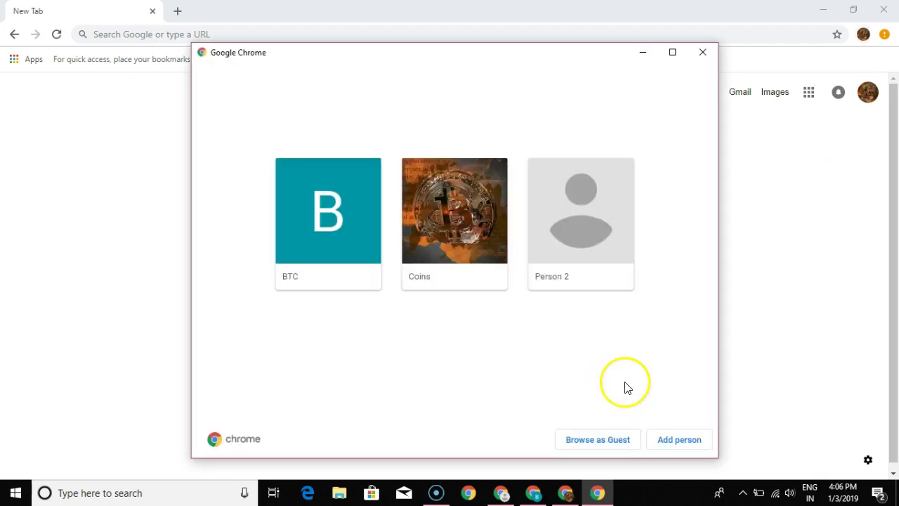
- Start a Guest window and load google.com in it
click(614, 442)
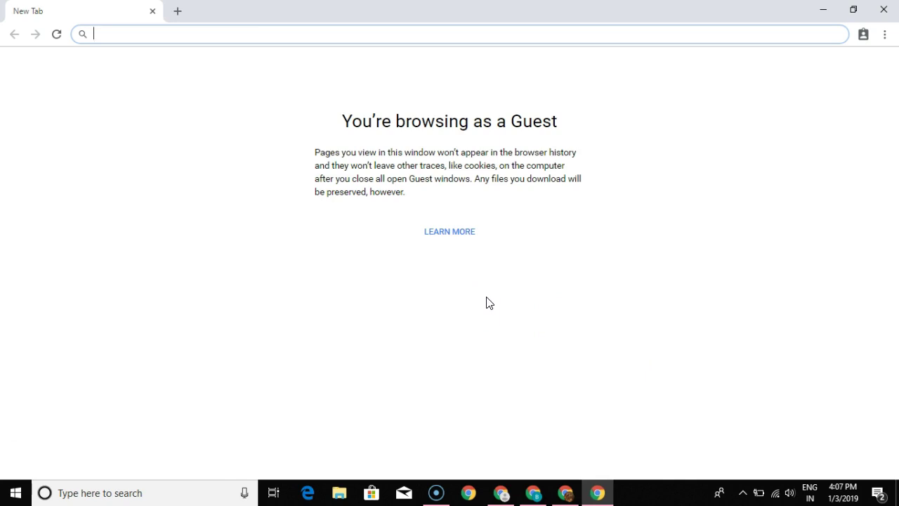
text(google.com)
key(Return)
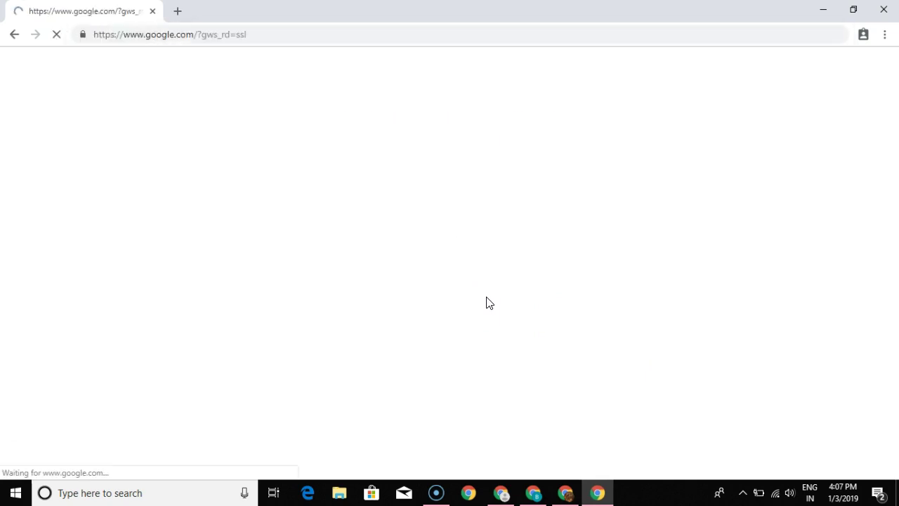